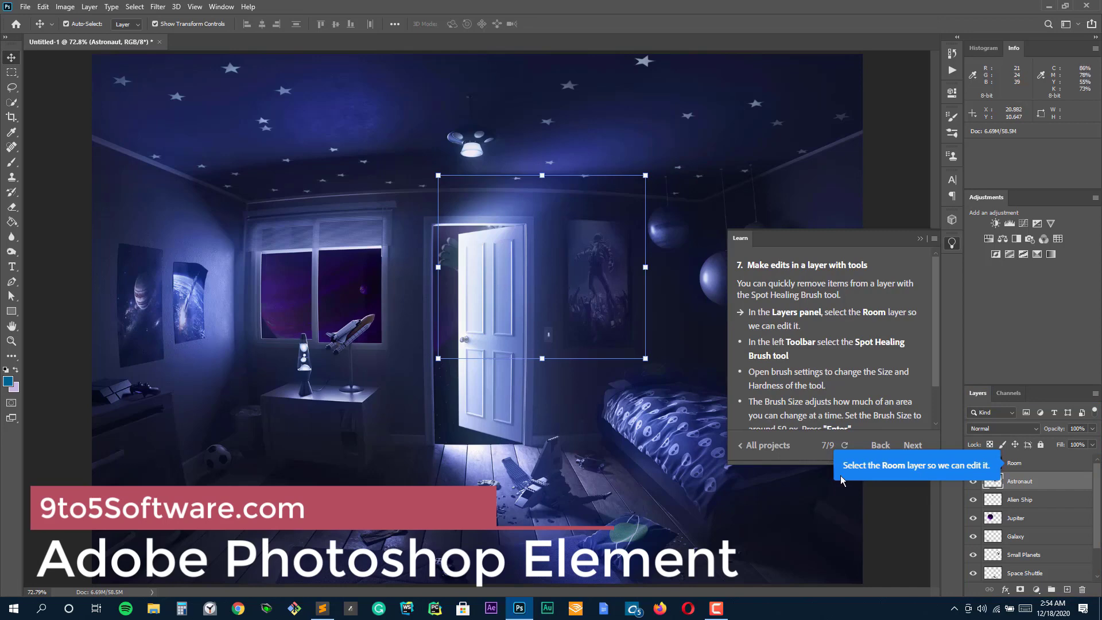
Select the Room layer in the Photoshop Layers panel for editing
{"action": "left_click", "coordinate": [1023, 465]}
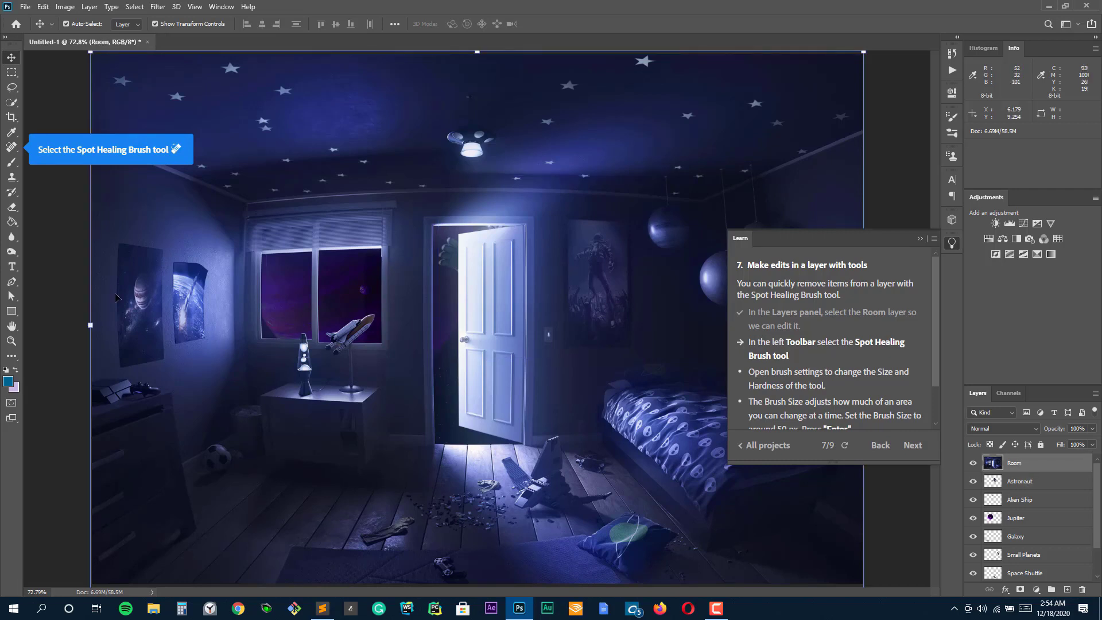
Heal away the bedroom ceiling stars using a Spot Healing Brush of about 50 px
{"action": "left_click", "coordinate": [11, 148]}
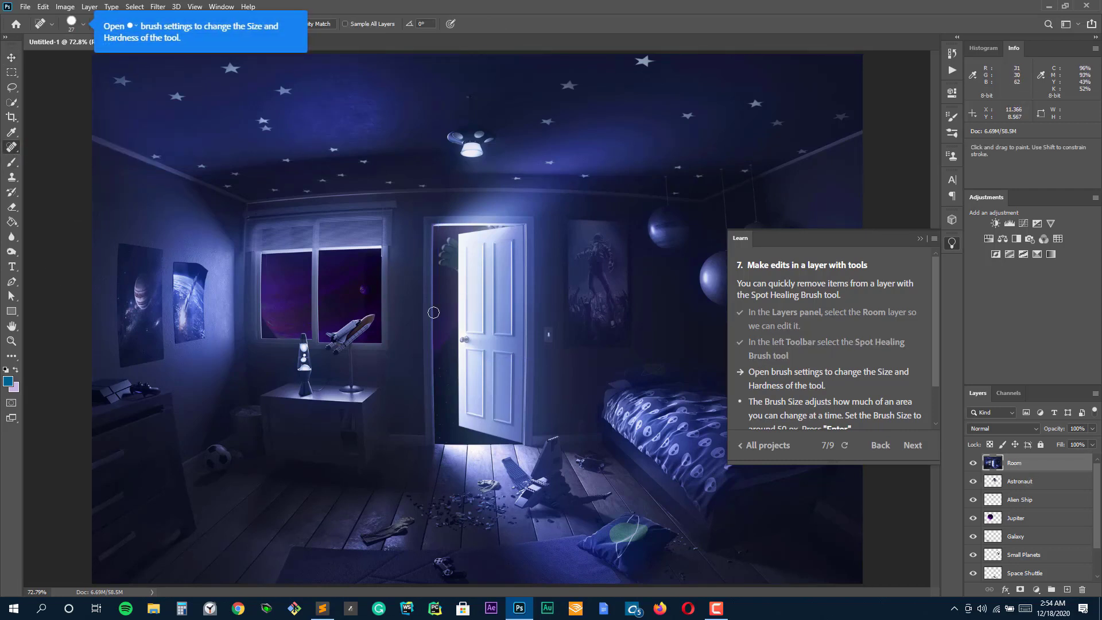
{"action": "left_click", "coordinate": [79, 27]}
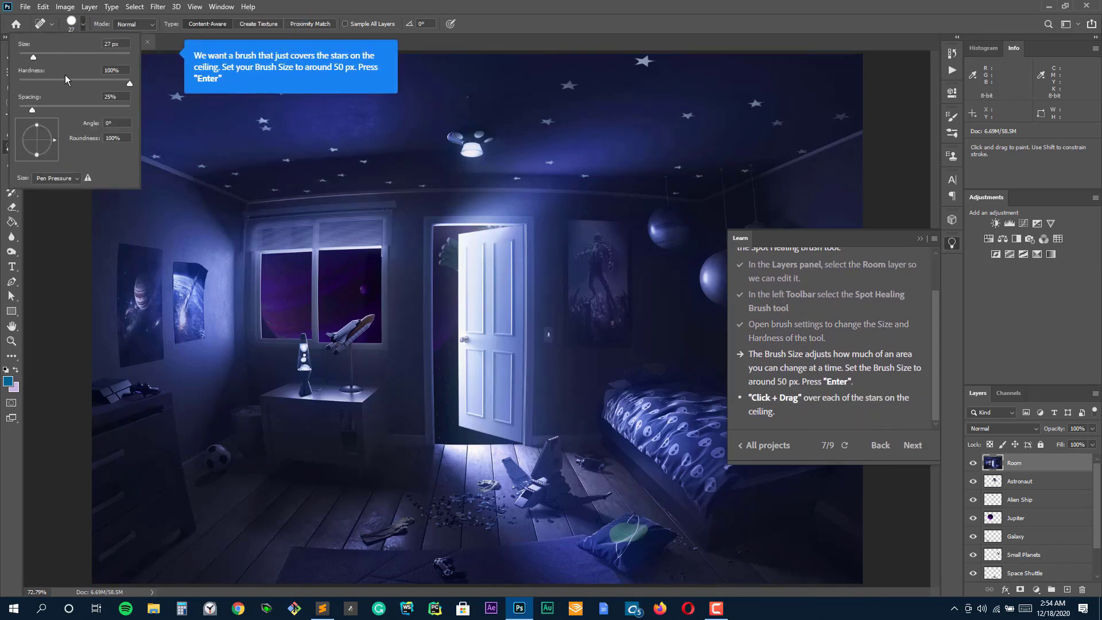
{"action": "left_click_drag", "start_coordinate": [32, 56], "coordinate": [47, 56]}
{"action": "key", "text": "Return"}
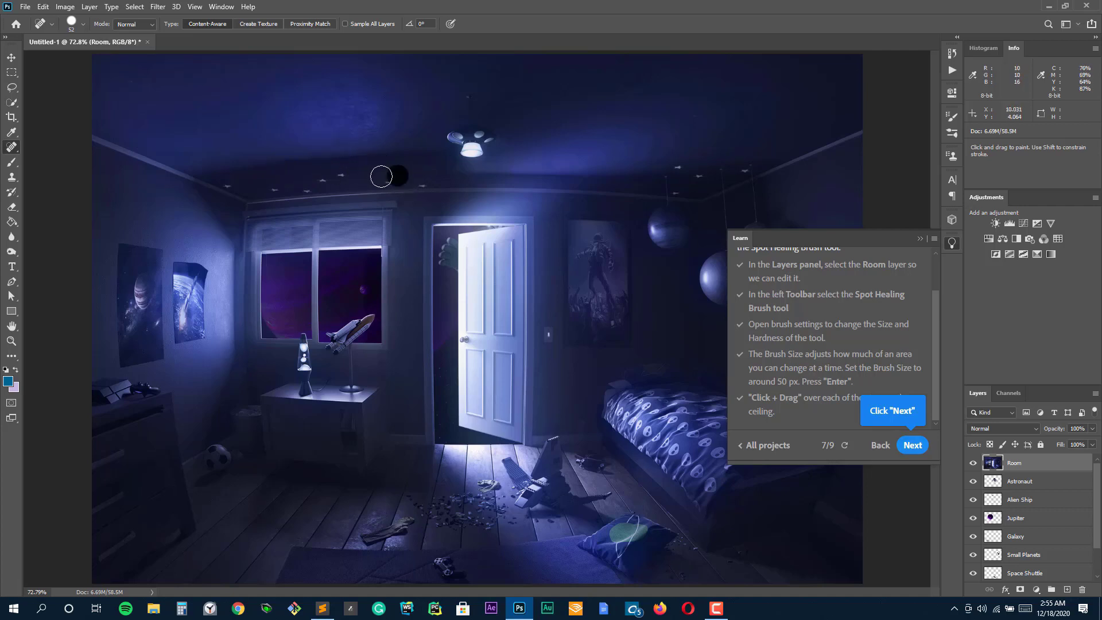
{"action": "left_click_drag", "start_coordinate": [265, 183], "coordinate": [264, 183]}
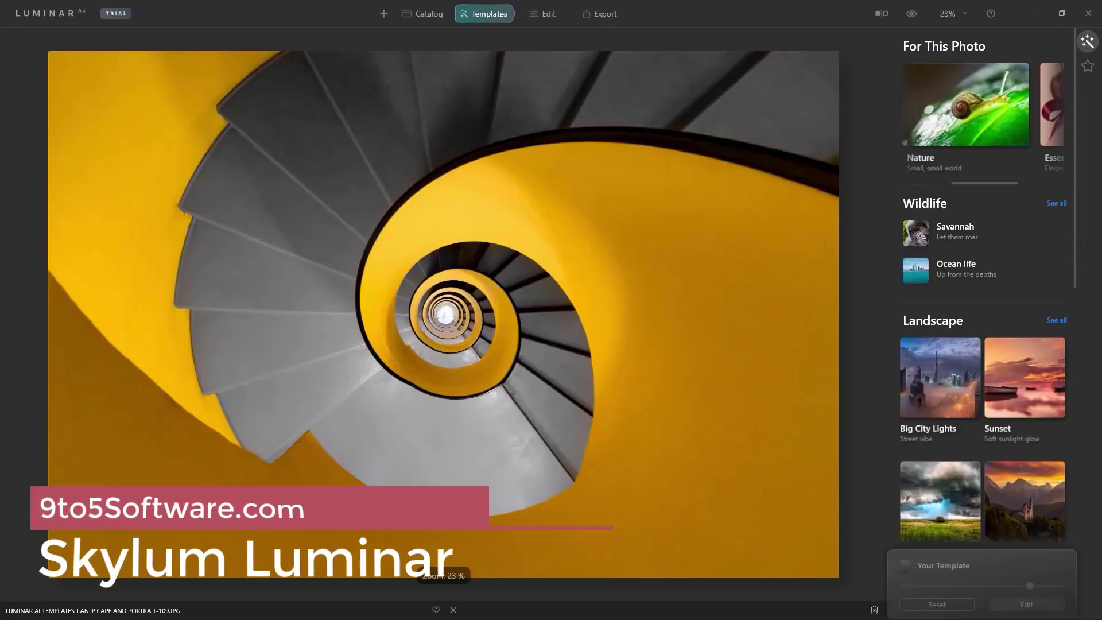
Step past the horses, taxi street, beach and portrait photos to the hillside landscape
{"action": "key", "text": "Right"}
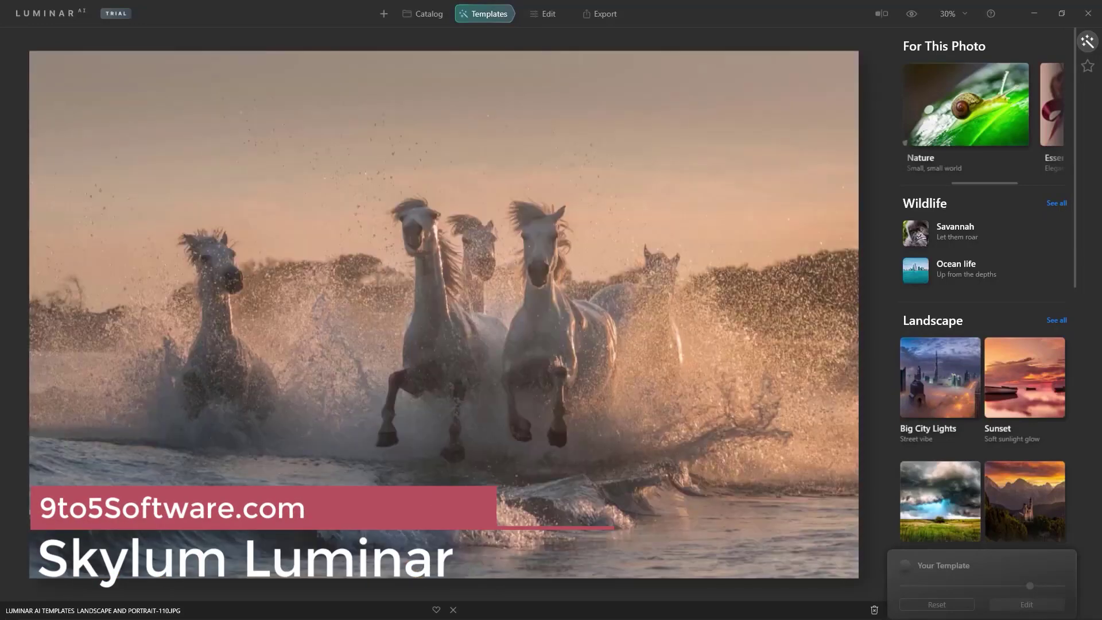
{"action": "key", "text": "Right"}
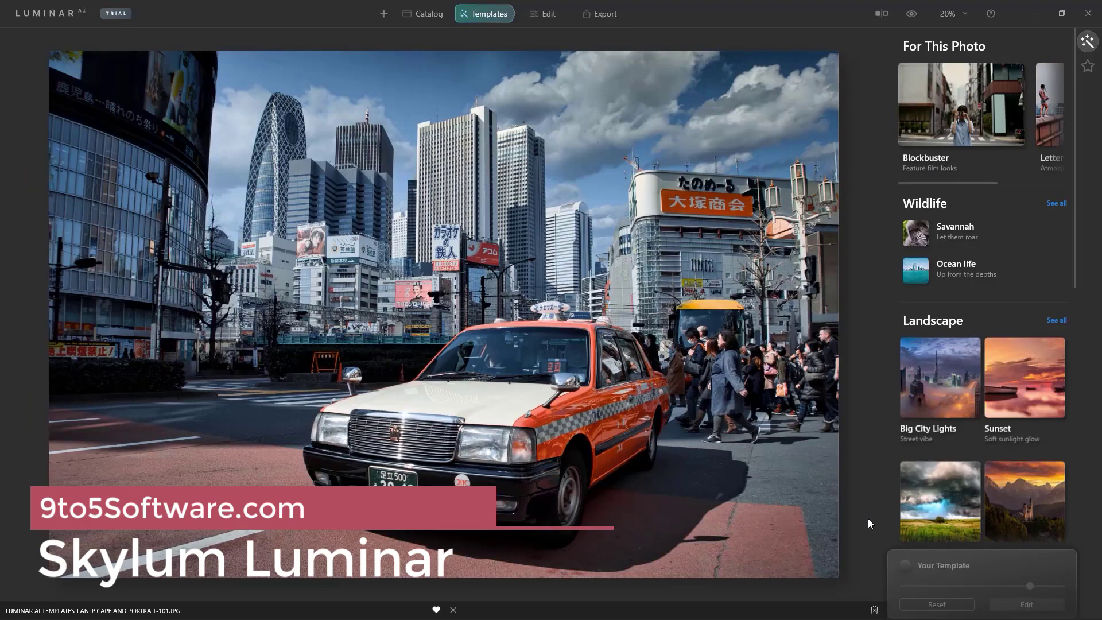
{"action": "key", "text": "Right"}
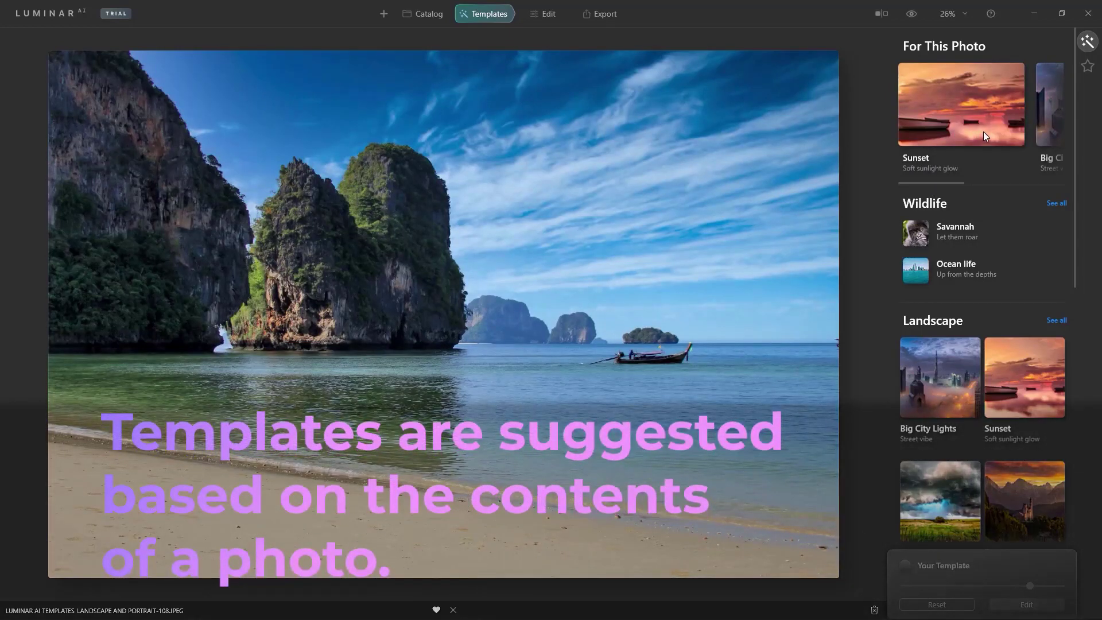
{"action": "key", "text": "Right"}
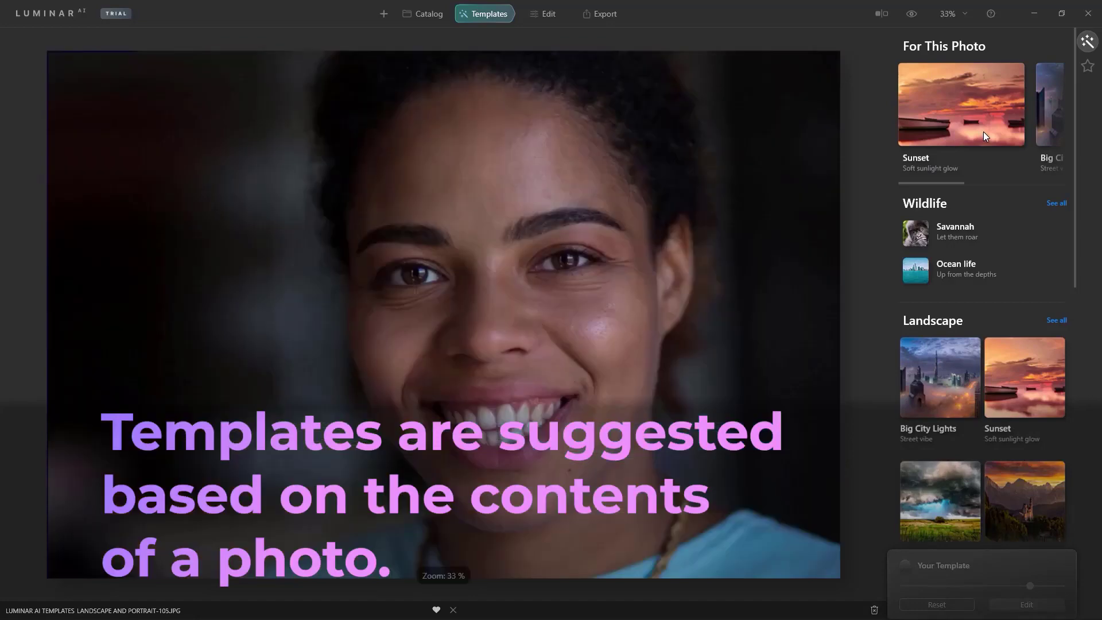
{"action": "left_click_drag", "start_coordinate": [980, 187], "coordinate": [1034, 187]}
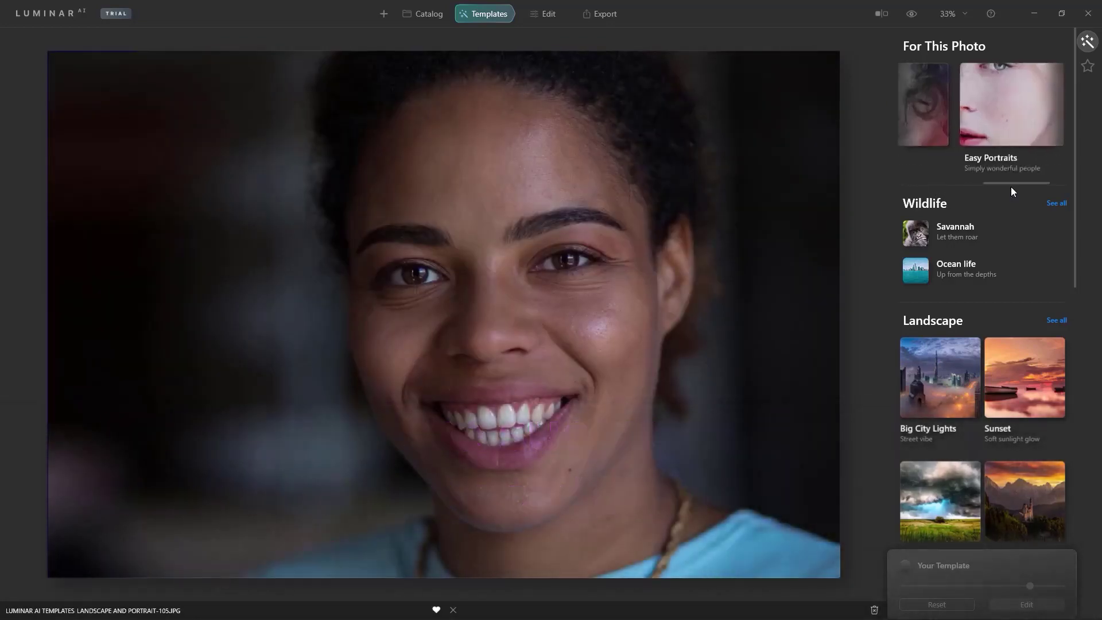
{"action": "key", "text": "Left"}
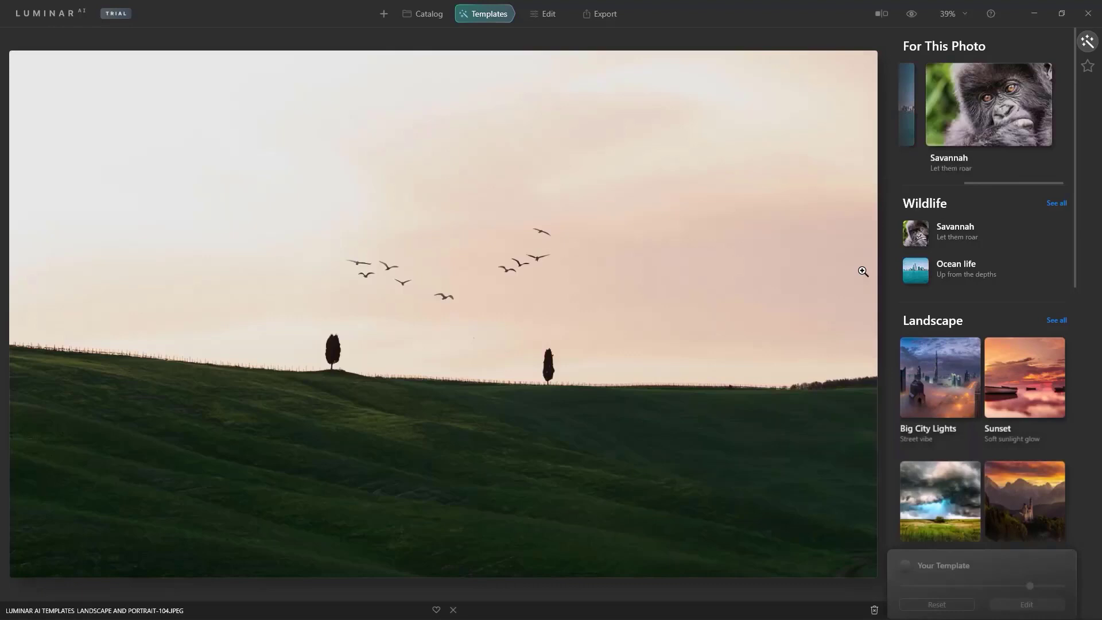
Try Sunset templates like Argent and Fast Fix, then apply Toscana to the hillside
{"action": "left_click", "coordinate": [1003, 355]}
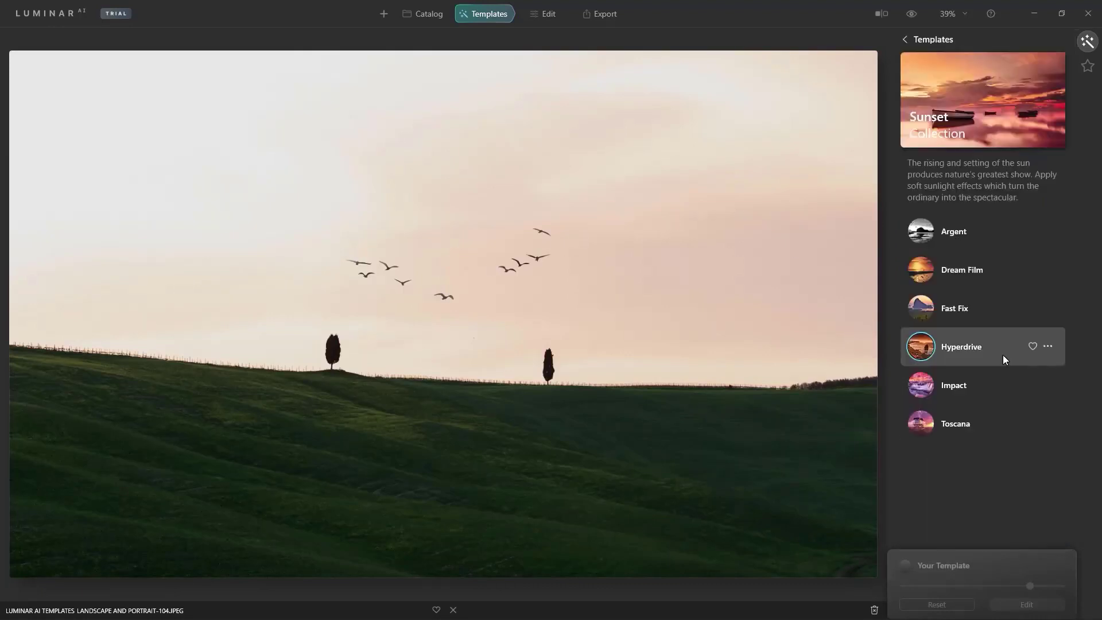
{"action": "left_click", "coordinate": [923, 239]}
{"action": "left_click", "coordinate": [924, 273]}
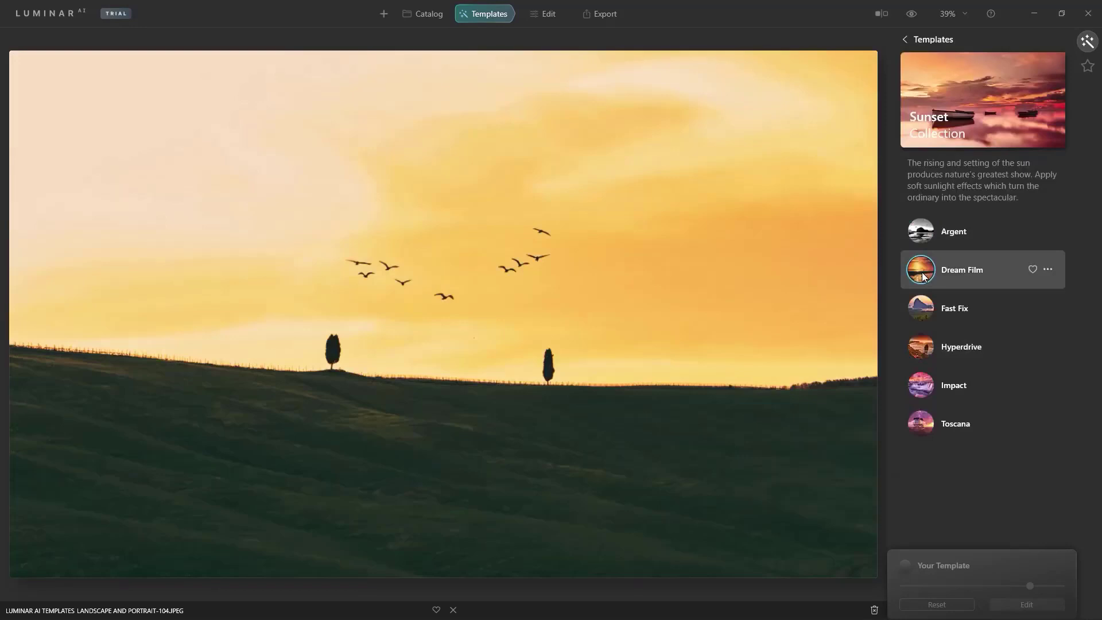
{"action": "left_click", "coordinate": [925, 307]}
{"action": "left_click", "coordinate": [921, 424]}
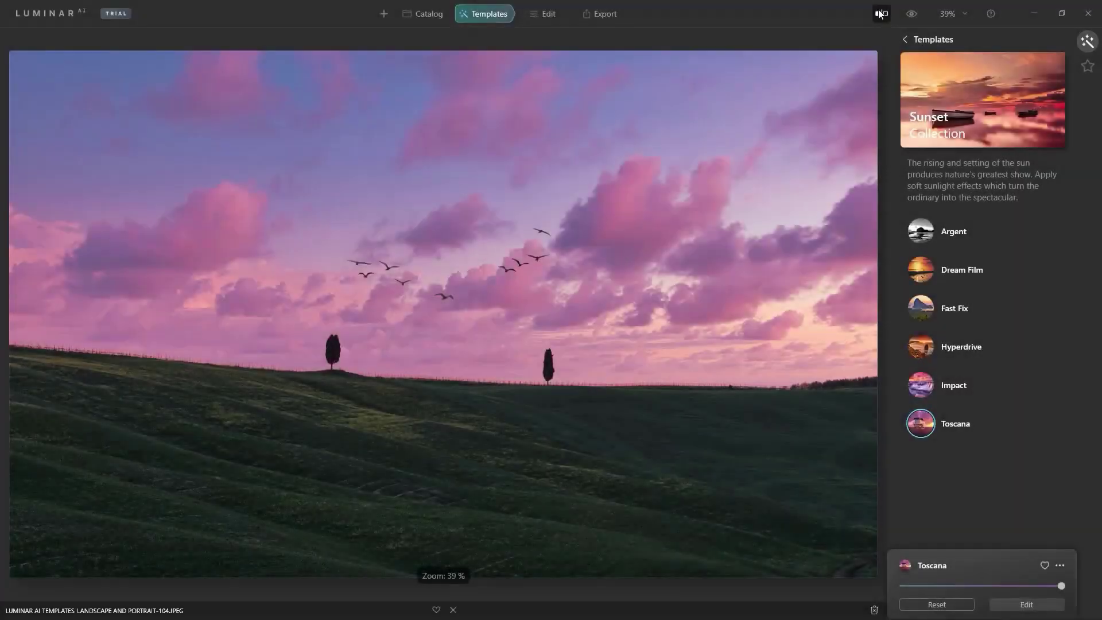
Compare the Toscana edit against the original with the Before/After slider
{"action": "left_click", "coordinate": [881, 15]}
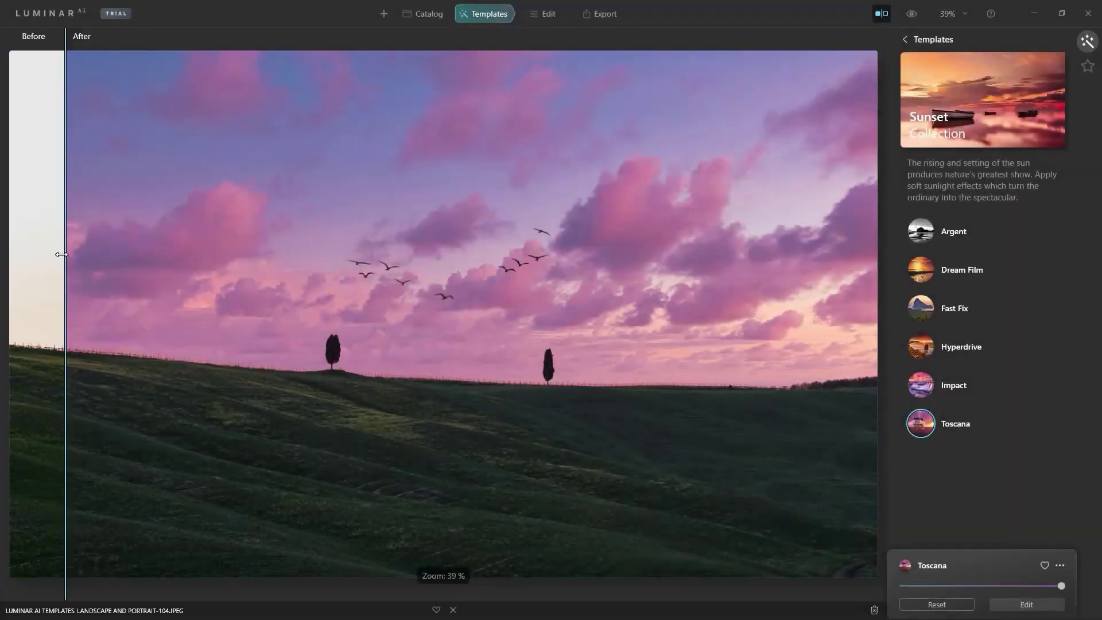
{"action": "left_click_drag", "start_coordinate": [61, 254], "coordinate": [818, 265]}
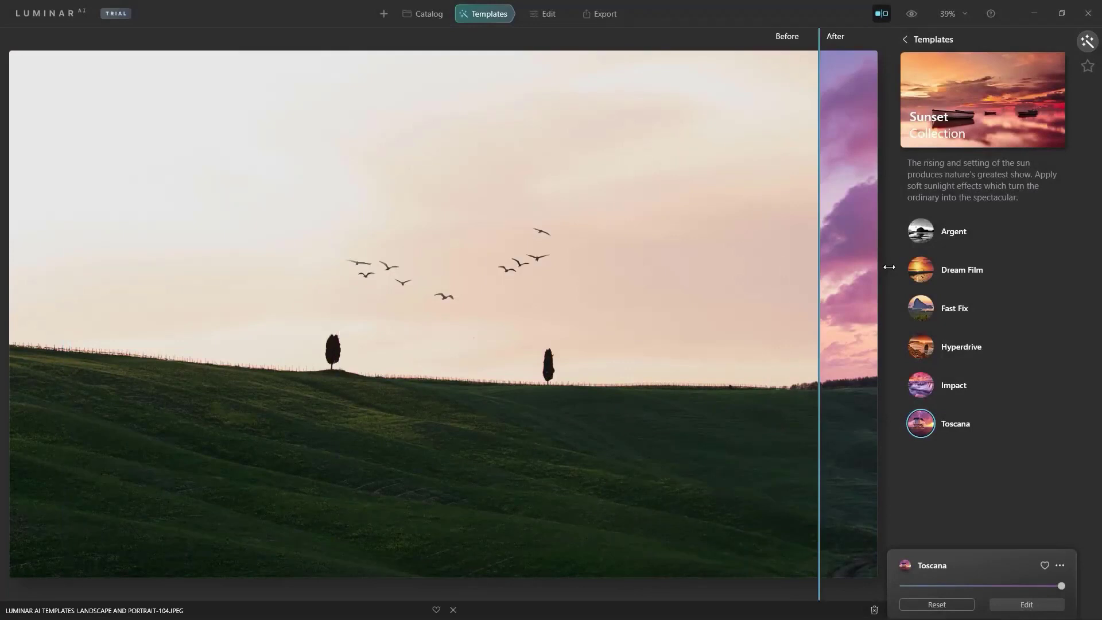
{"action": "left_click_drag", "start_coordinate": [889, 267], "coordinate": [65, 259]}
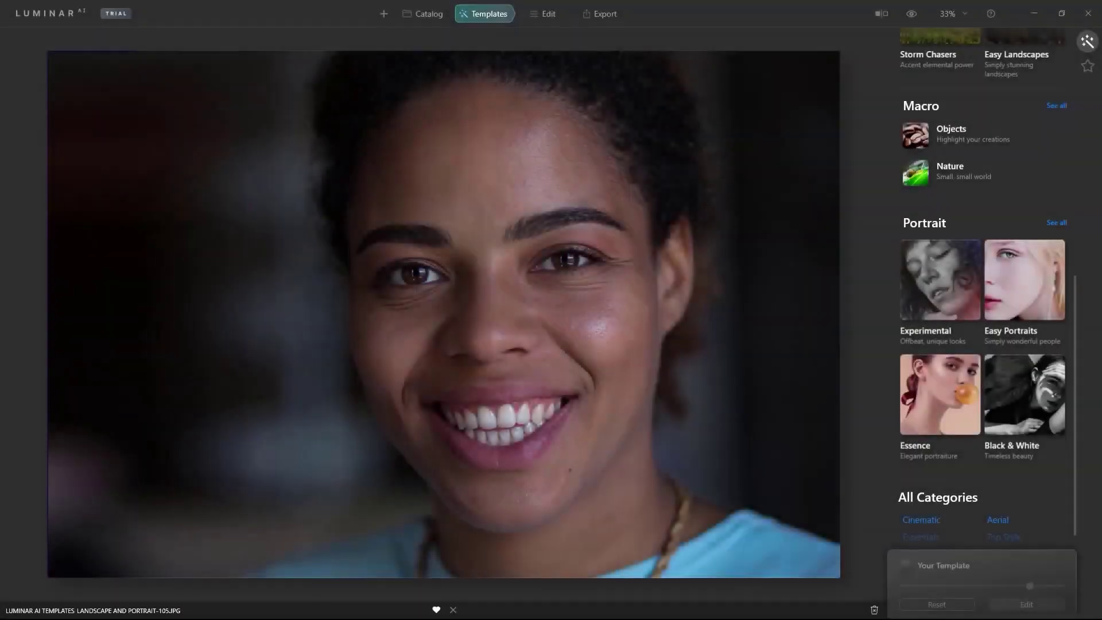
Apply the Essence collection's Flawless template to the portrait and inspect the face up close
{"action": "left_click", "coordinate": [943, 394]}
{"action": "left_click", "coordinate": [944, 310]}
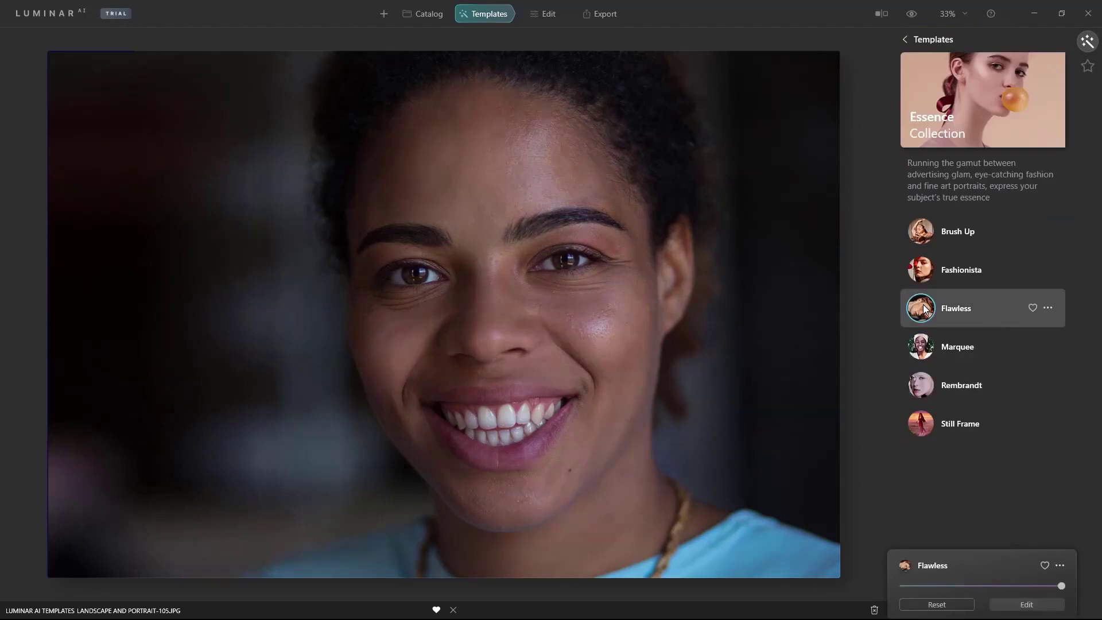
{"action": "scroll", "coordinate": [502, 243], "scroll_direction": "up", "scroll_amount": 3}
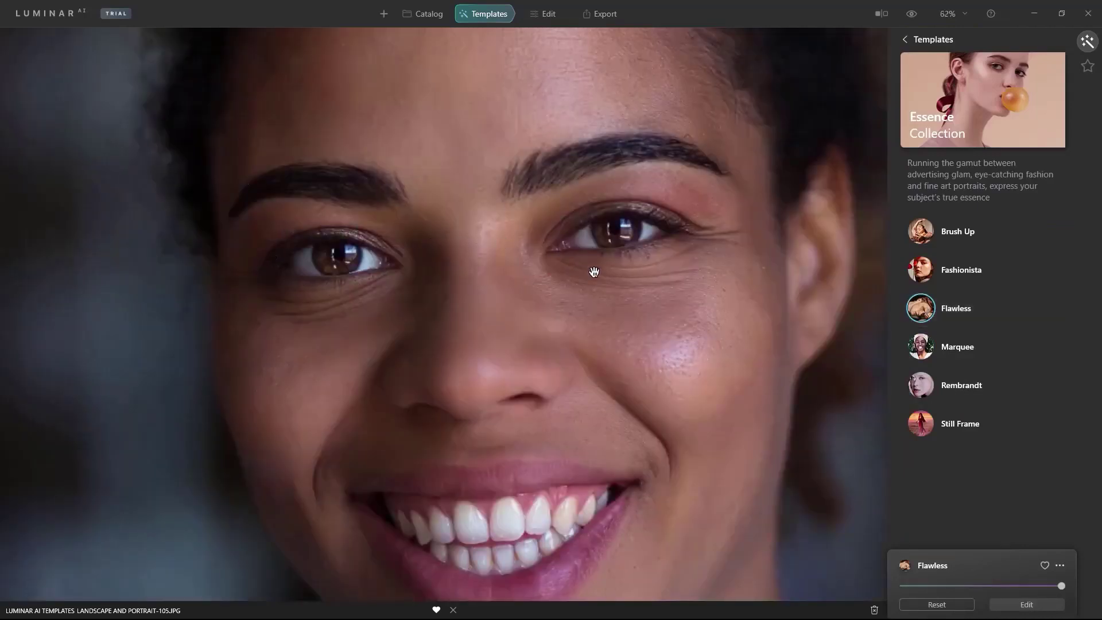
{"action": "left_click_drag", "start_coordinate": [599, 408], "coordinate": [502, 351]}
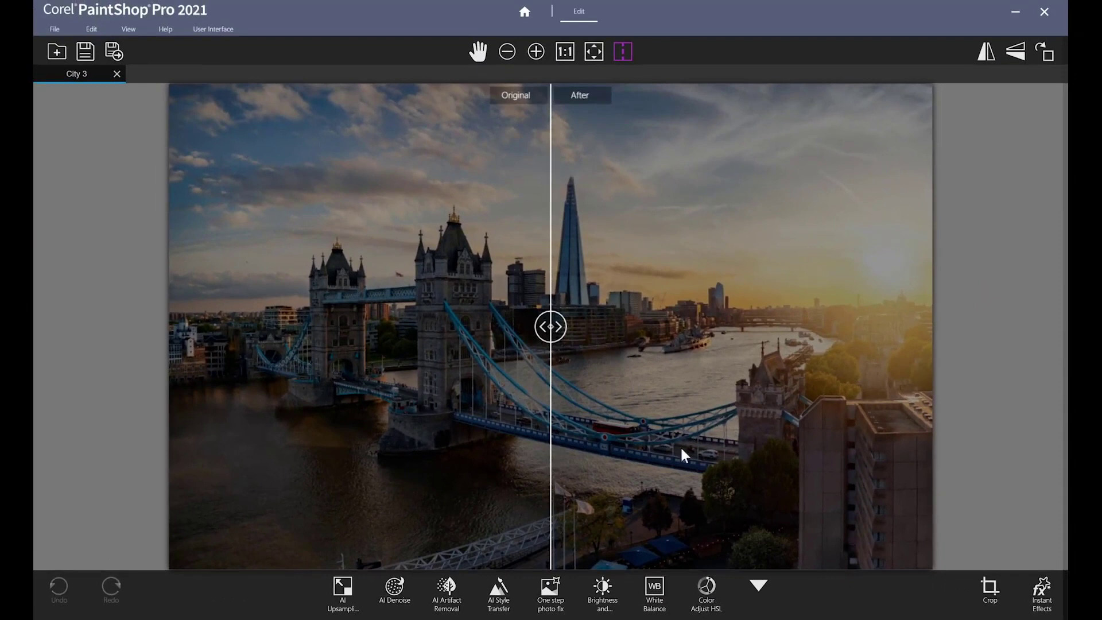
Apply One Step Photo Fix to brighten and warm the Tower Bridge photo
{"action": "left_click", "coordinate": [560, 596]}
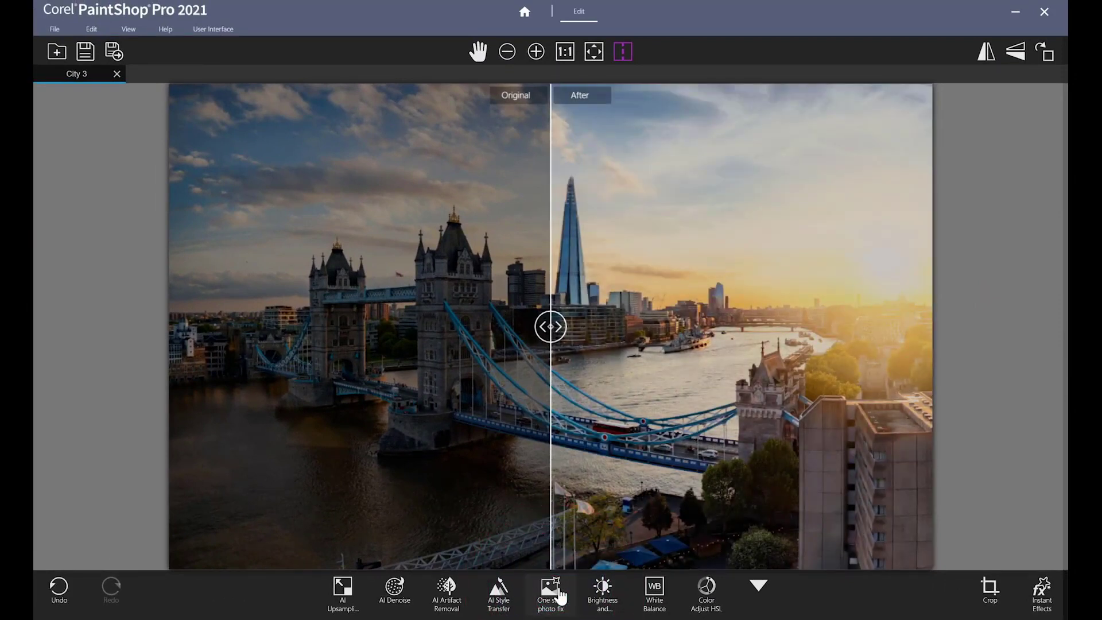